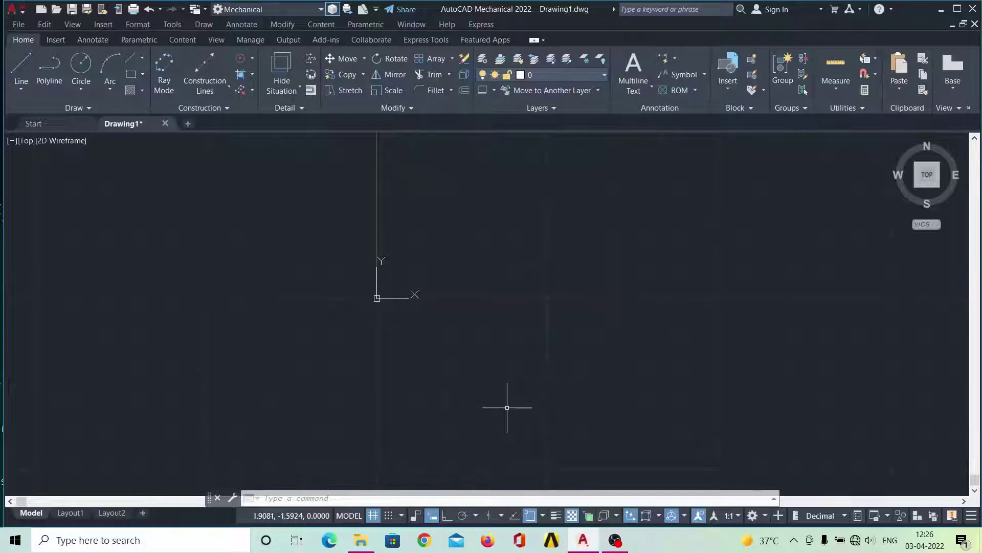
- Open the Drawing Units dialog with the UN (UNITS) command
{"action": "type", "text": "U"}
{"action": "type", "text": "N"}
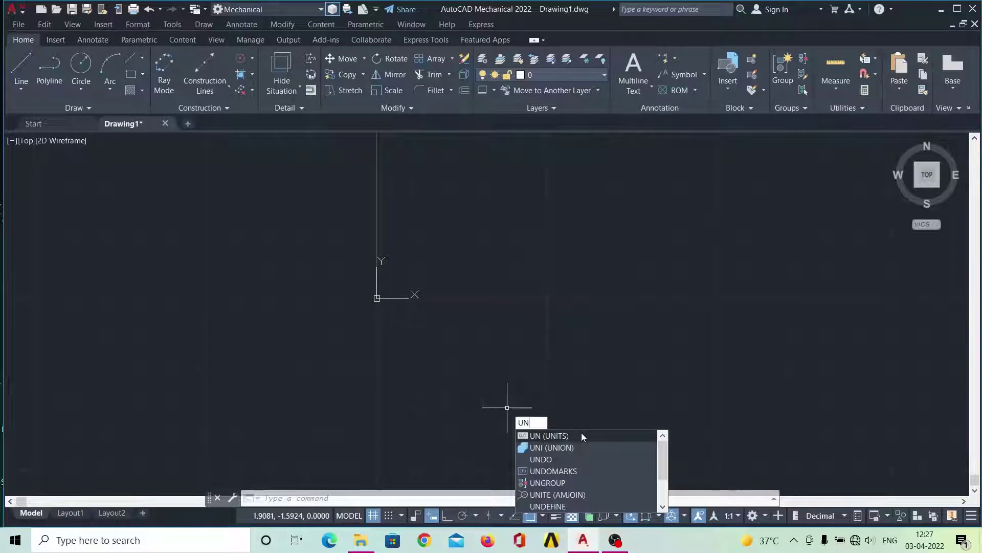
{"action": "left_click", "coordinate": [581, 432]}
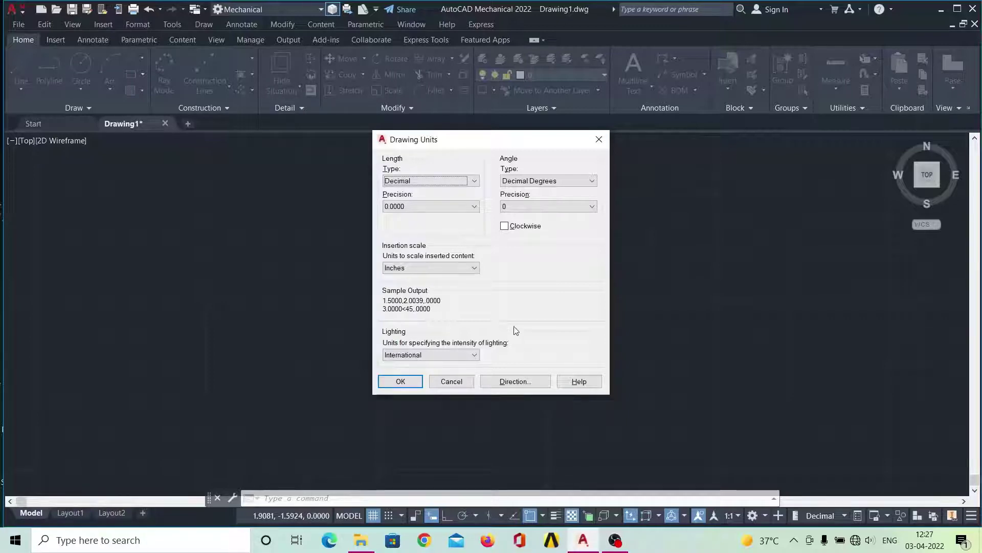
- Set Decimal length type, 0.00 precision and Millimeters insertion scale, and apply
{"action": "left_click", "coordinate": [411, 182]}
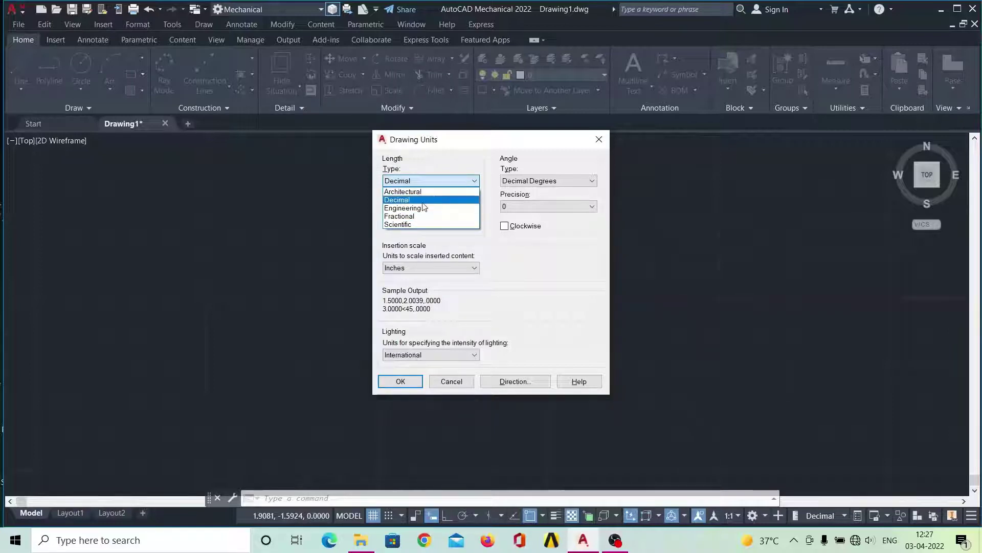
{"action": "key", "text": "Escape"}
{"action": "left_click", "coordinate": [423, 182]}
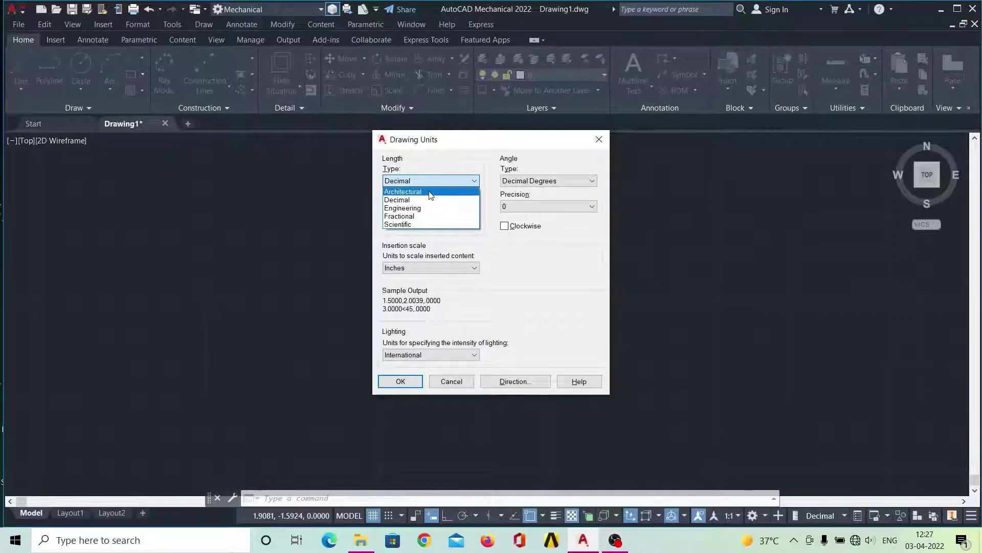
{"action": "left_click", "coordinate": [427, 193]}
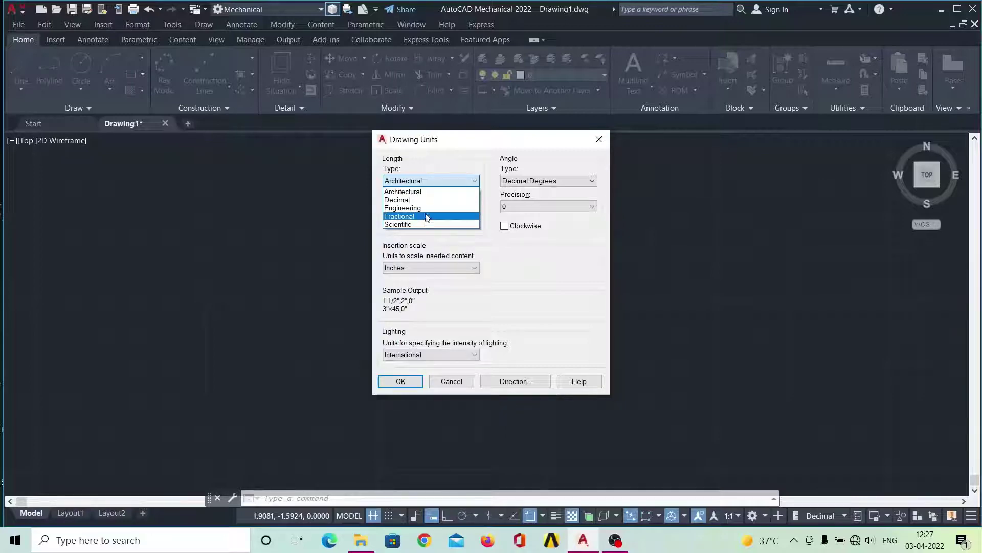
{"action": "left_click", "coordinate": [425, 201]}
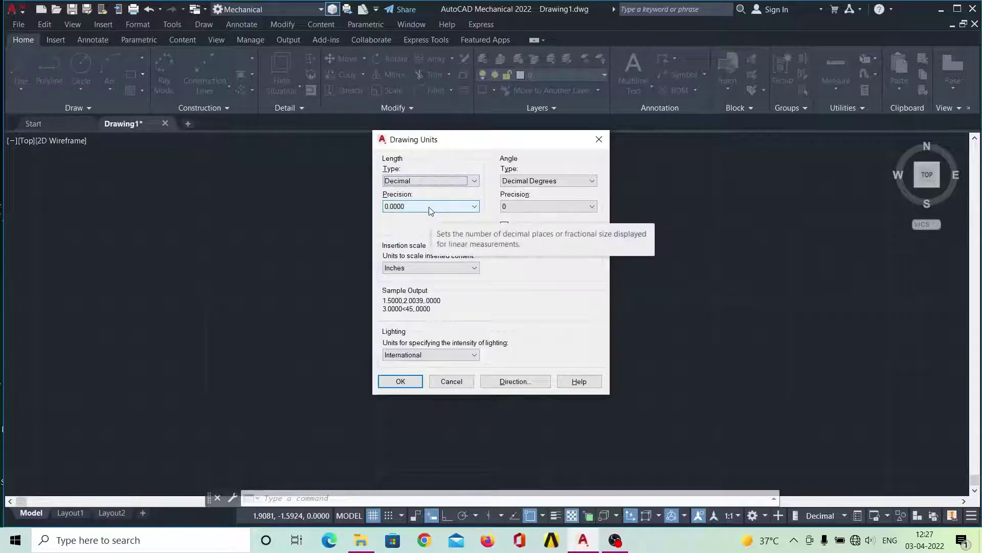
{"action": "left_click", "coordinate": [428, 207]}
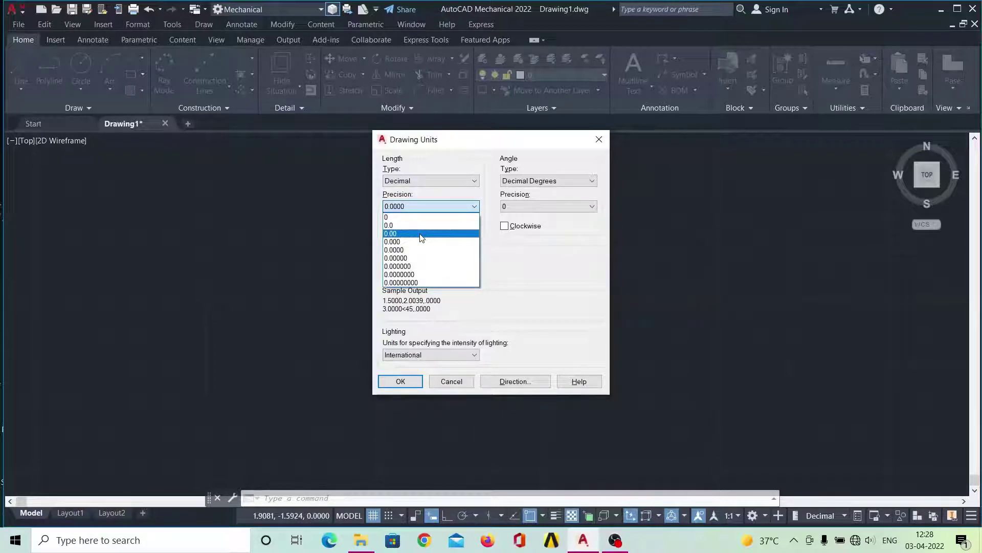
{"action": "left_click", "coordinate": [421, 235]}
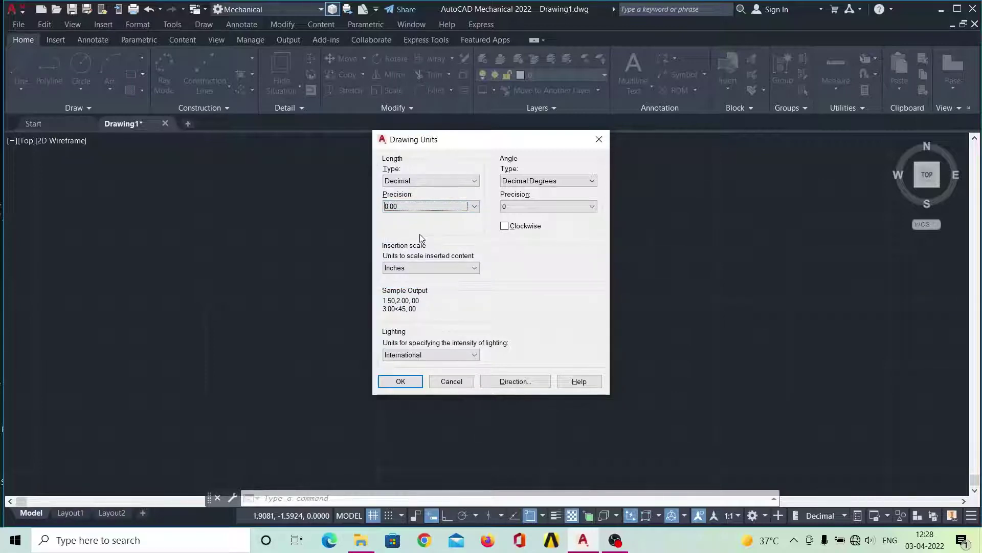
{"action": "left_click", "coordinate": [447, 270]}
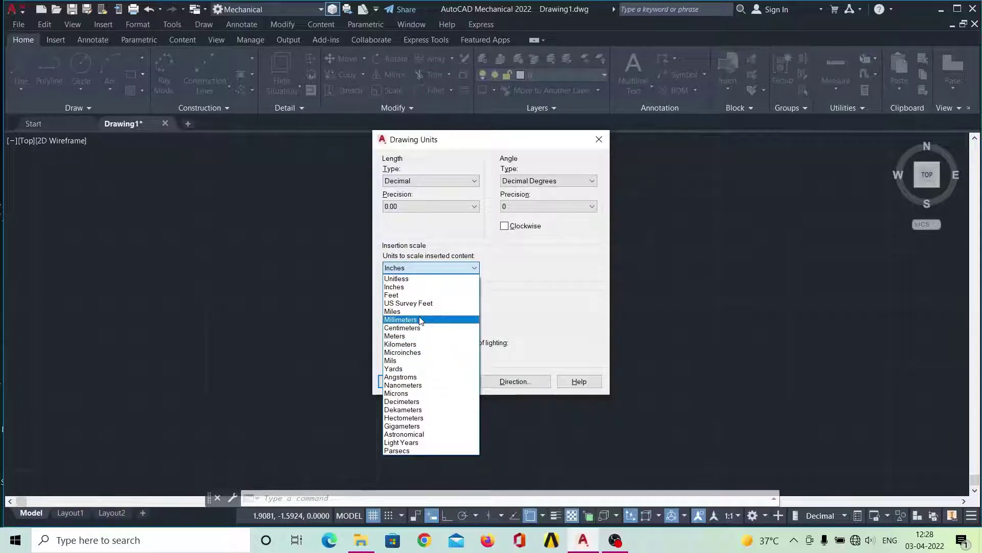
{"action": "left_click", "coordinate": [421, 321]}
{"action": "left_click", "coordinate": [413, 386]}
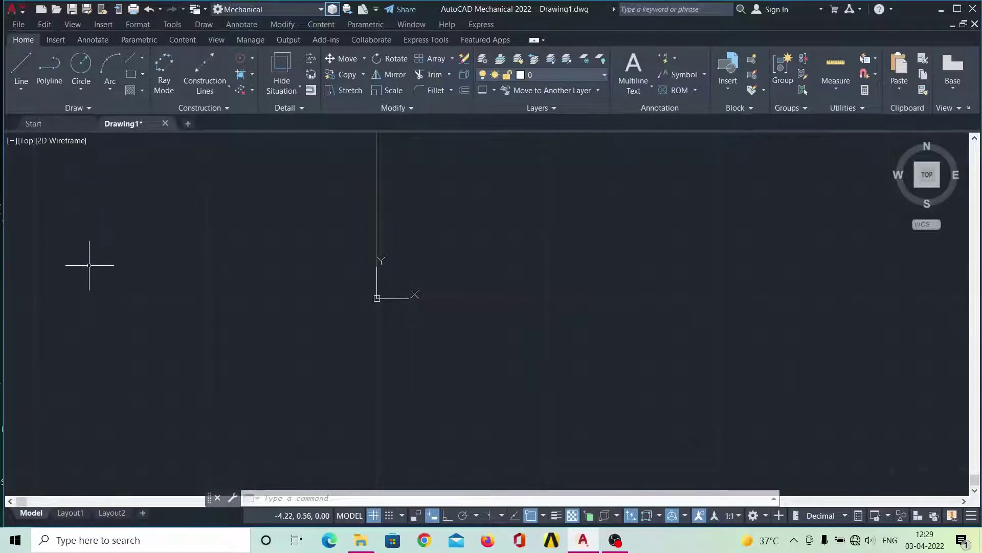
- Draw a freehand five-sided outline around the origin with the Line tool
{"action": "left_click", "coordinate": [22, 74]}
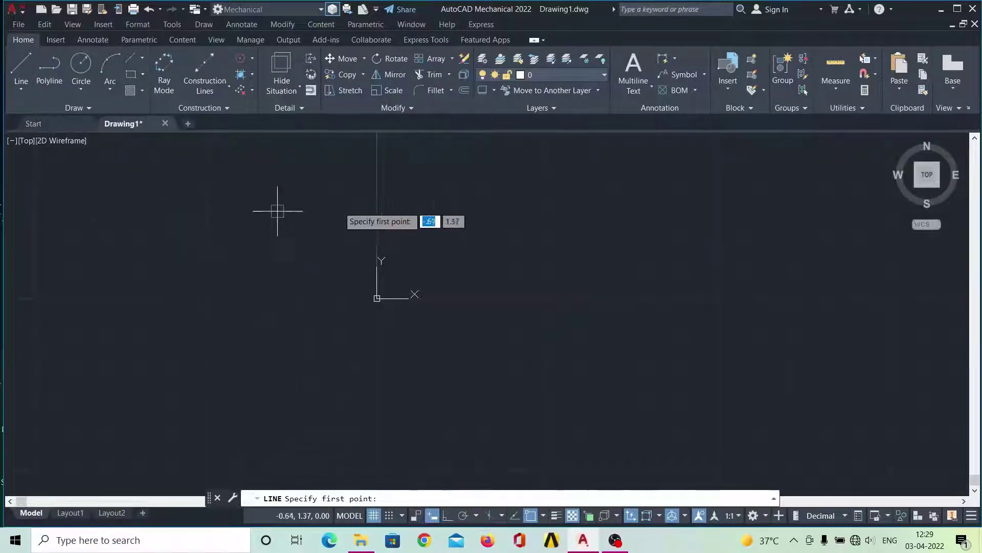
{"action": "left_click", "coordinate": [329, 236]}
{"action": "left_click", "coordinate": [454, 202]}
{"action": "left_click", "coordinate": [491, 252]}
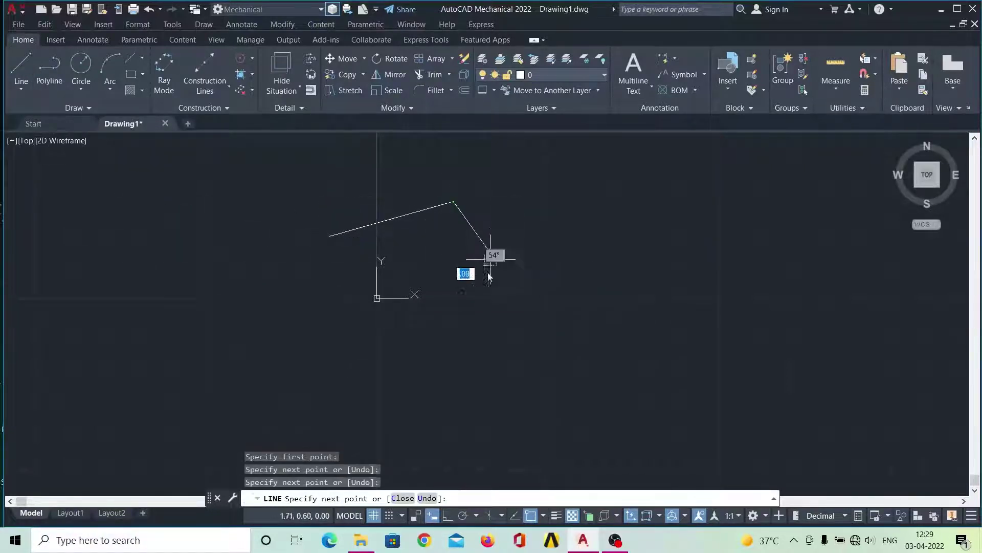
{"action": "left_click", "coordinate": [461, 311]}
{"action": "left_click", "coordinate": [322, 296]}
{"action": "left_click", "coordinate": [300, 244]}
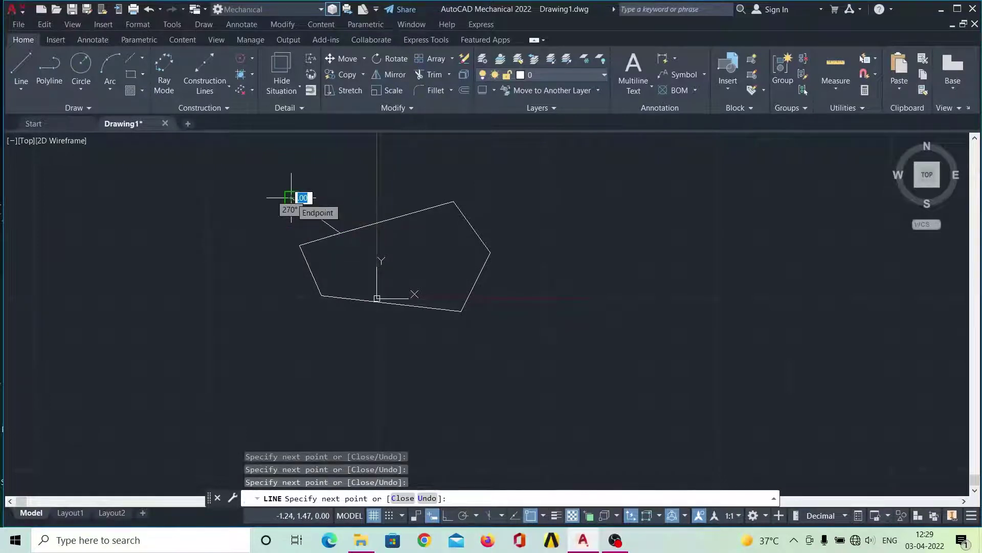
- Add a short line from a snapped endpoint to the outline's upper-left edge
{"action": "left_click", "coordinate": [291, 197]}
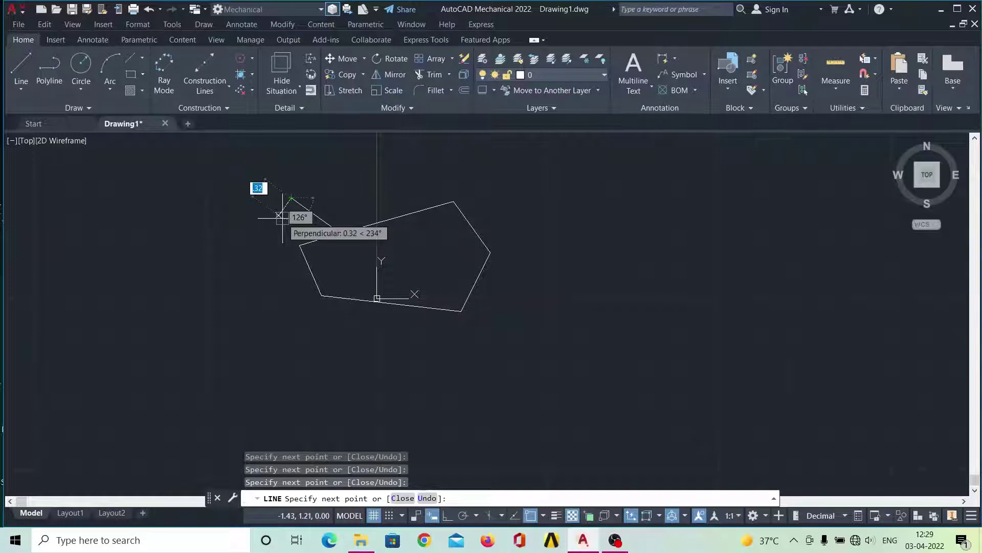
{"action": "left_click", "coordinate": [279, 215]}
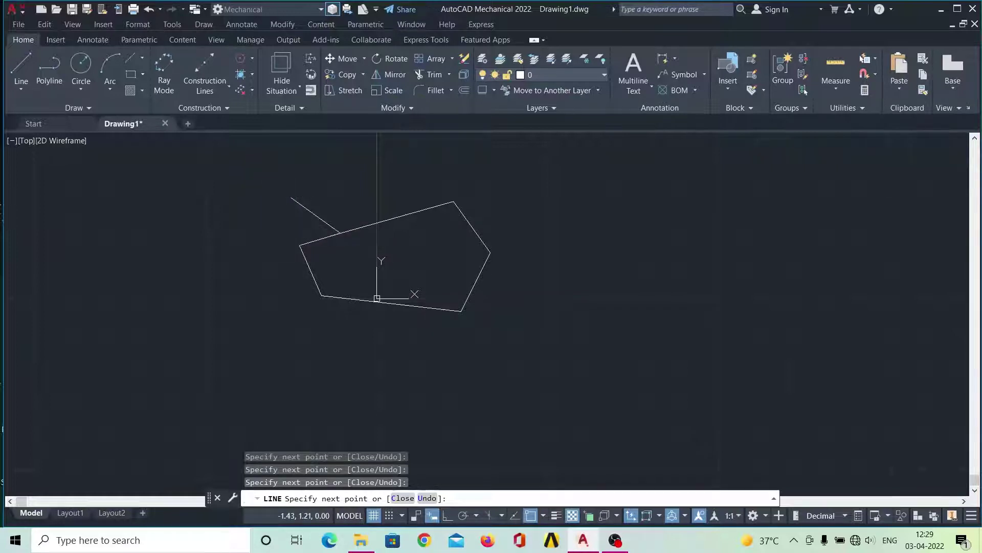
{"action": "key", "text": "Escape"}
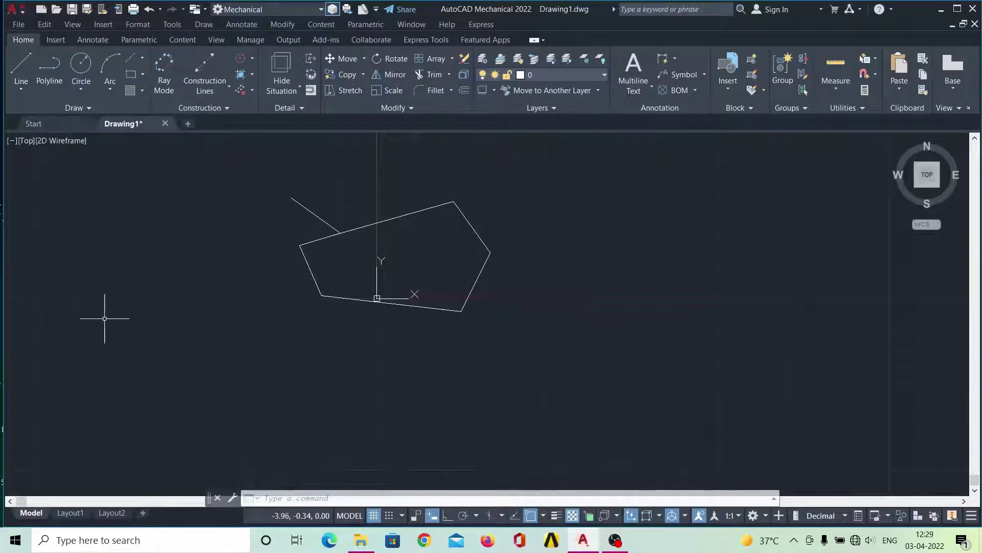
- Draw a freehand zigzag of lines below and left of the outline
{"action": "type", "text": "L"}
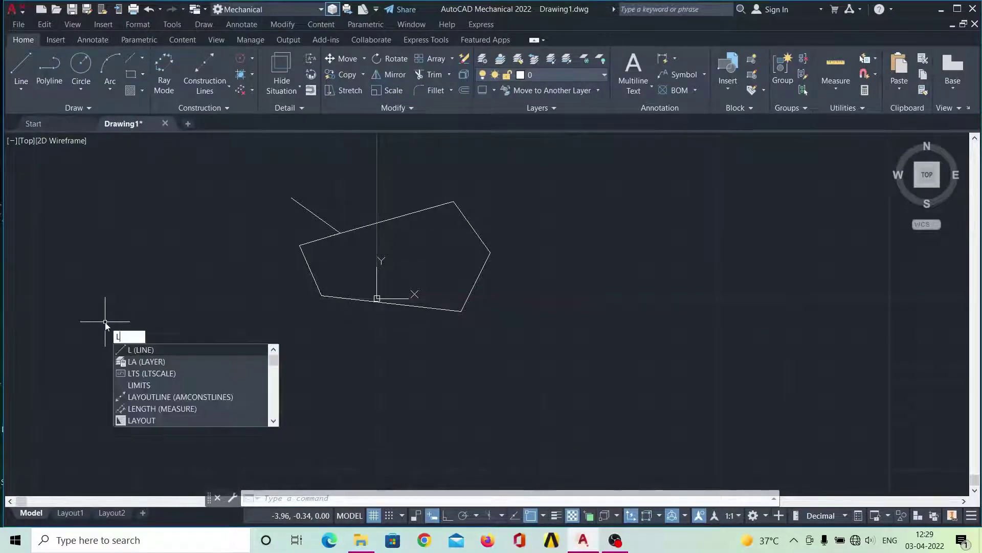
{"action": "key", "text": "Return"}
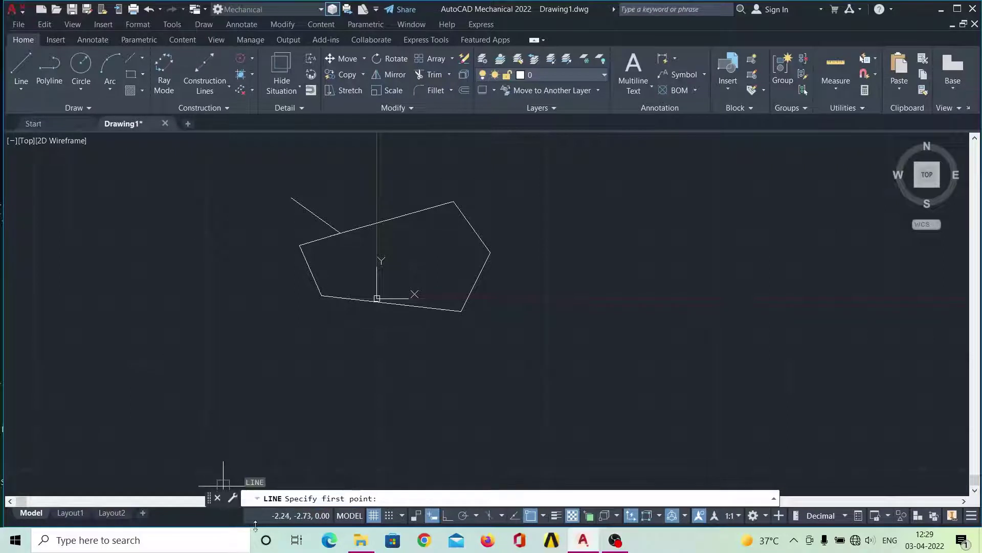
{"action": "left_click", "coordinate": [76, 303]}
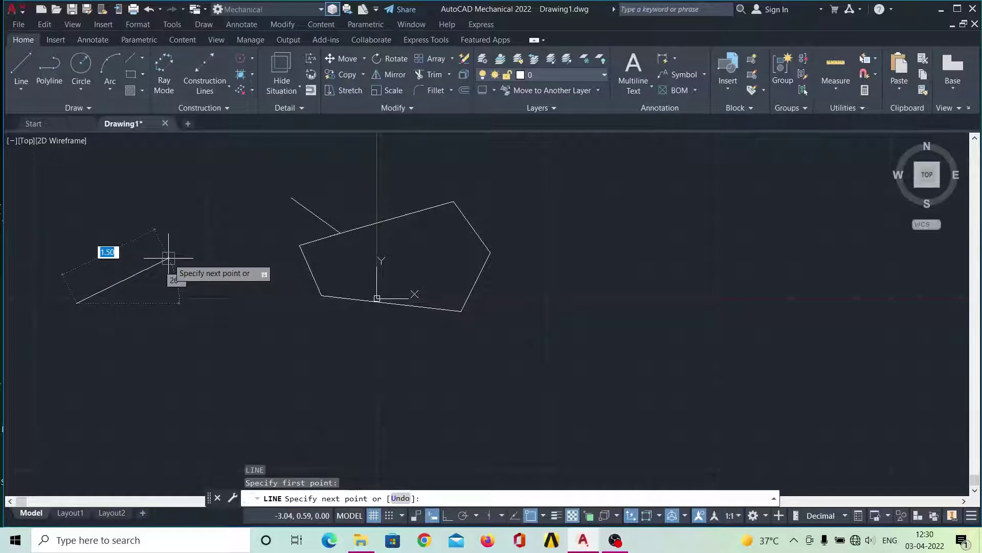
{"action": "left_click", "coordinate": [169, 258]}
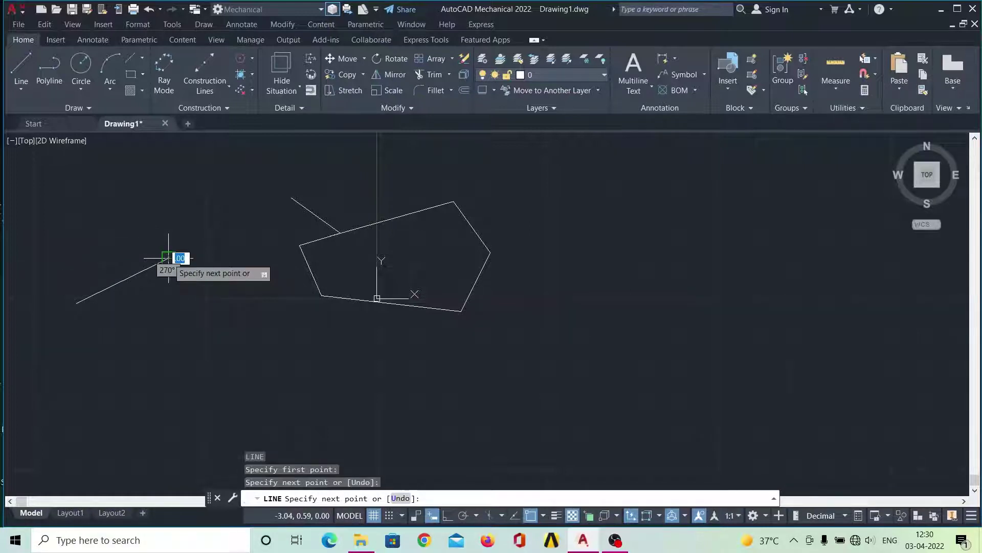
{"action": "left_click", "coordinate": [201, 323]}
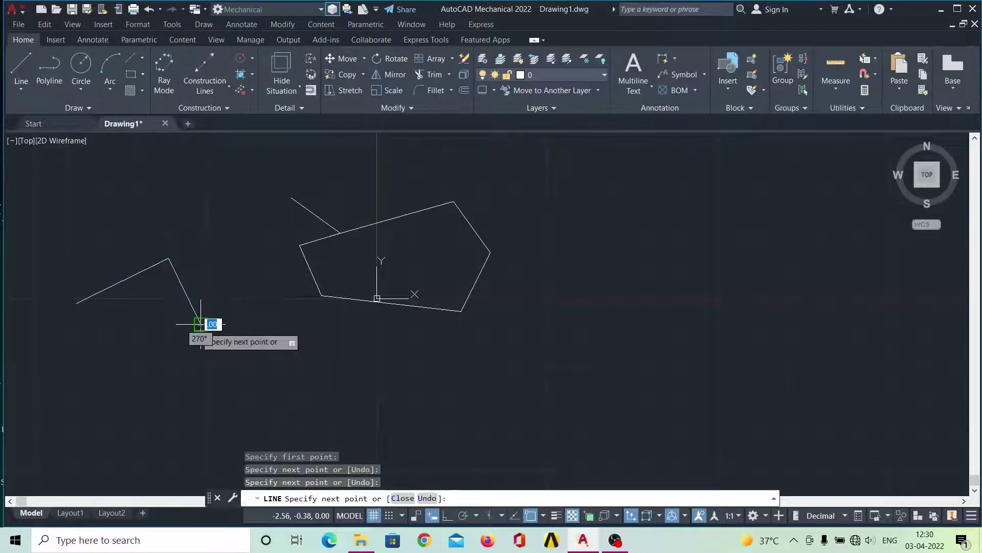
{"action": "left_click", "coordinate": [160, 344]}
{"action": "left_click", "coordinate": [143, 394]}
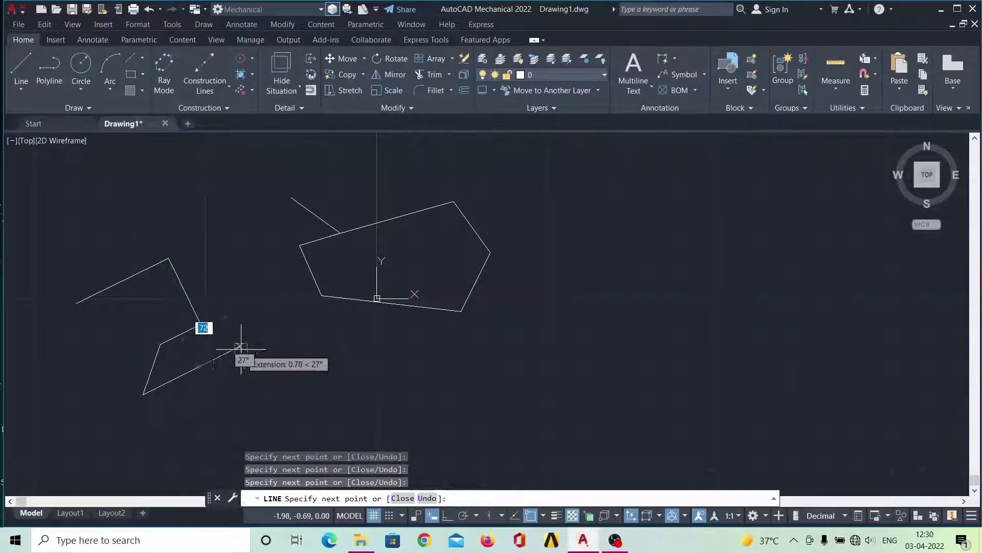
{"action": "left_click", "coordinate": [241, 346]}
{"action": "left_click", "coordinate": [307, 382]}
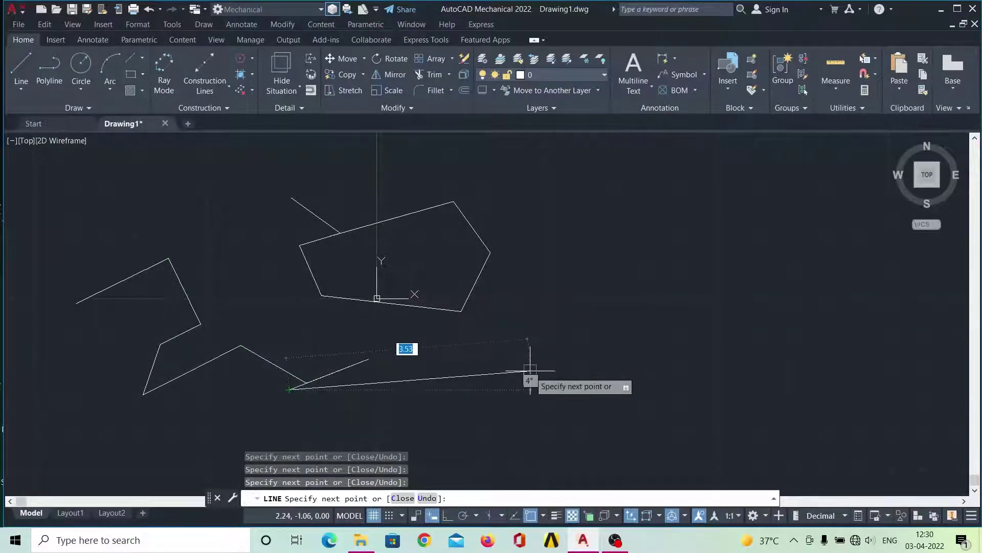
- Extend the zigzag far right and back toward the middle, then end it
{"action": "left_click", "coordinate": [528, 359]}
{"action": "left_click", "coordinate": [445, 343]}
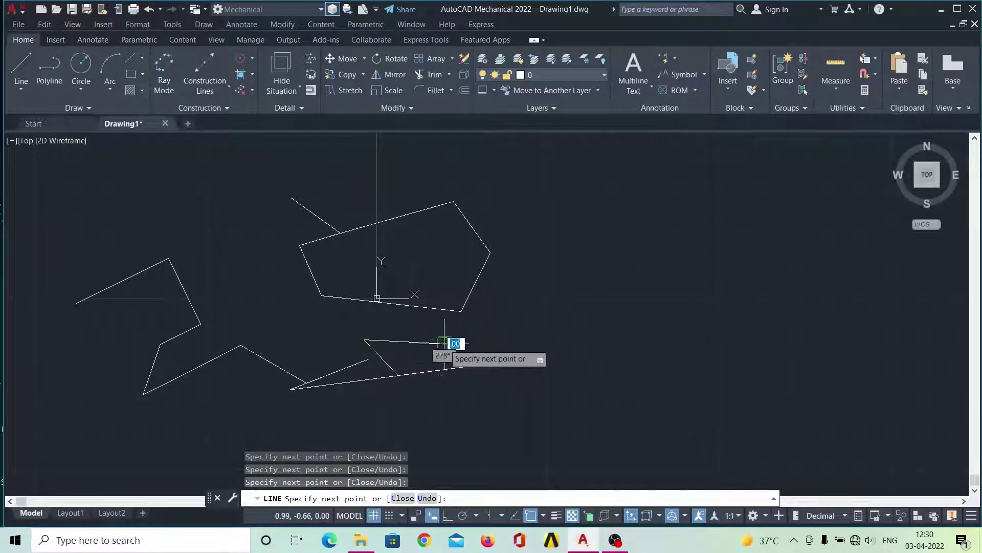
{"action": "left_click", "coordinate": [461, 320]}
{"action": "left_click", "coordinate": [406, 350]}
{"action": "left_click", "coordinate": [443, 385]}
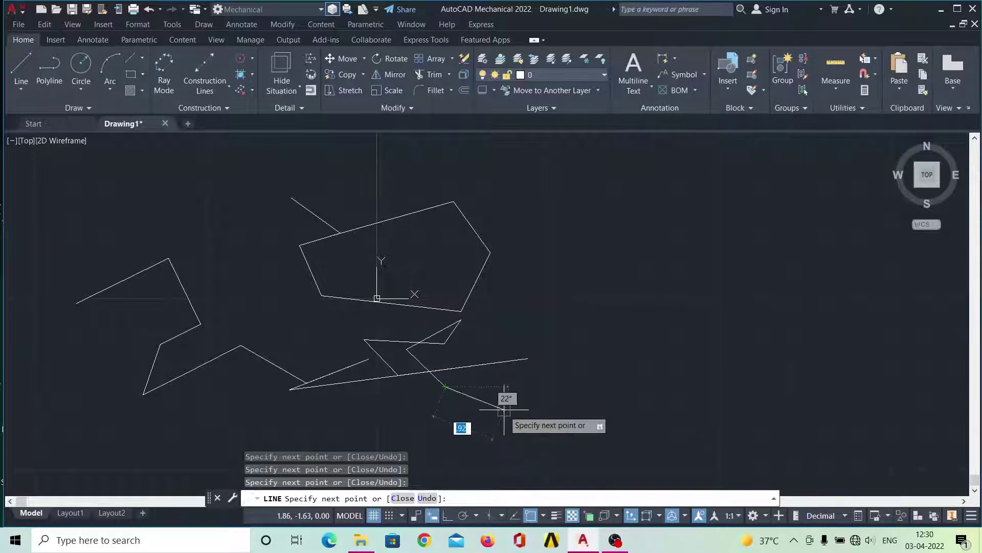
{"action": "key", "text": "Escape"}
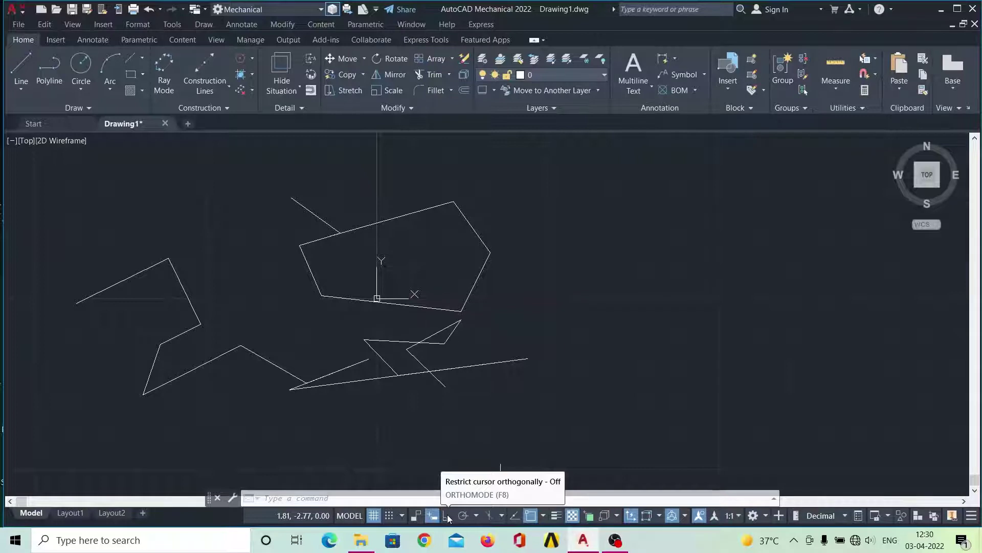
- Turn on Ortho mode and start a new LINE command
{"action": "left_click", "coordinate": [447, 516]}
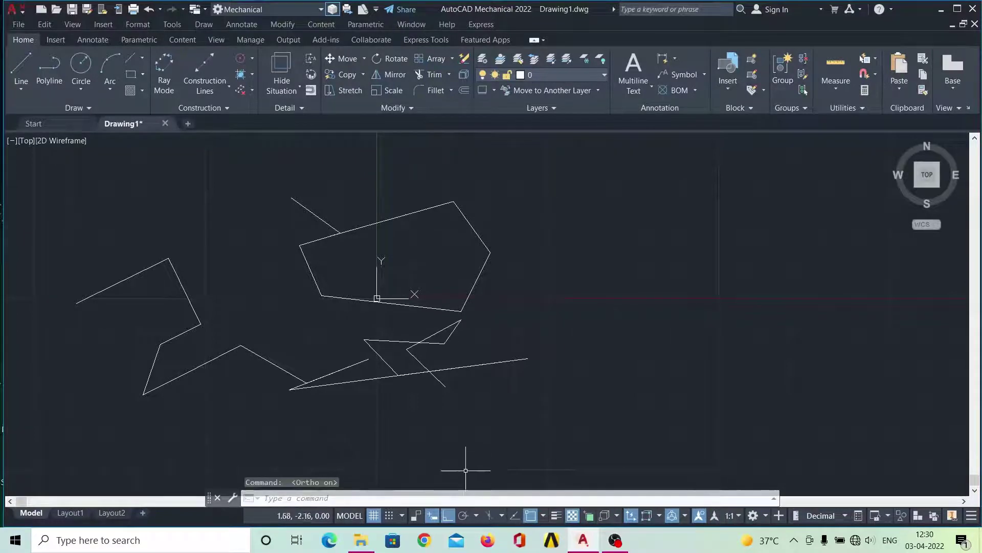
{"action": "type", "text": "l"}
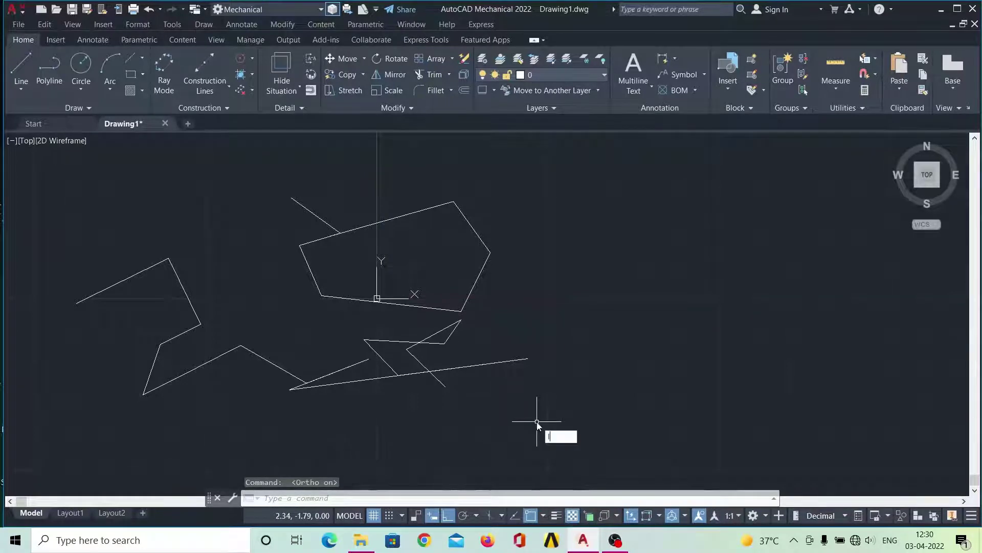
{"action": "key", "text": "Return"}
- Draw the stepped outline's bottom, right, top and left edges at right angles
{"action": "left_click", "coordinate": [580, 318]}
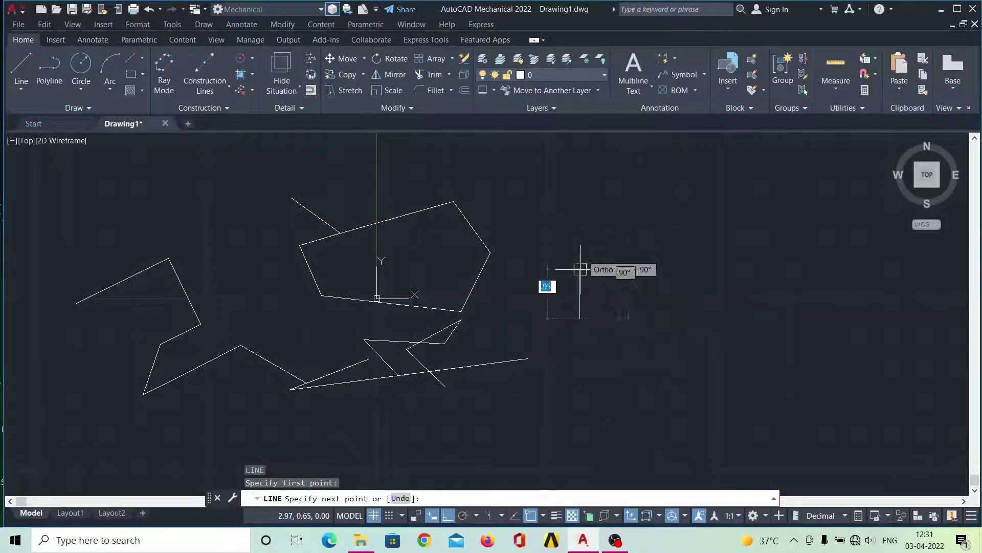
{"action": "left_click", "coordinate": [748, 319]}
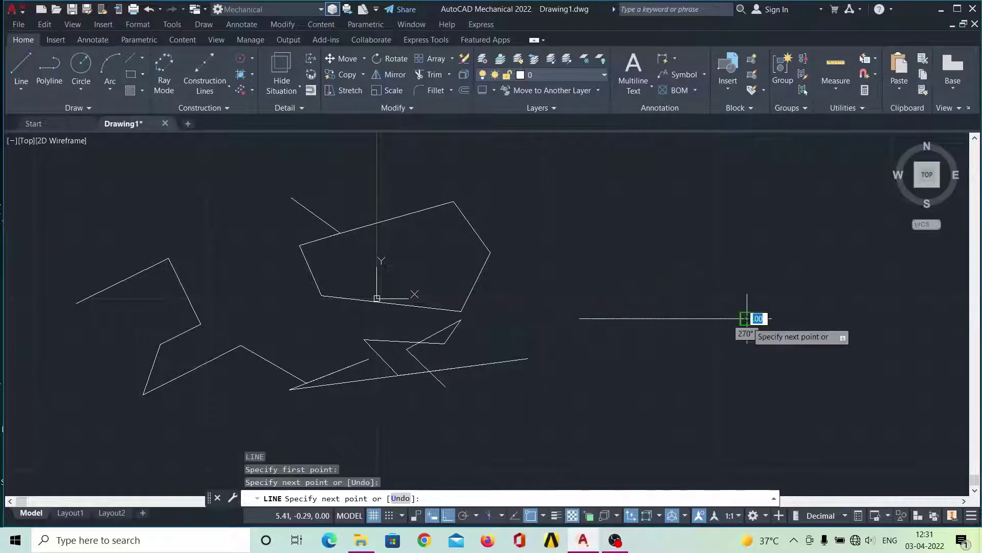
{"action": "left_click", "coordinate": [731, 225]}
{"action": "left_click", "coordinate": [590, 227]}
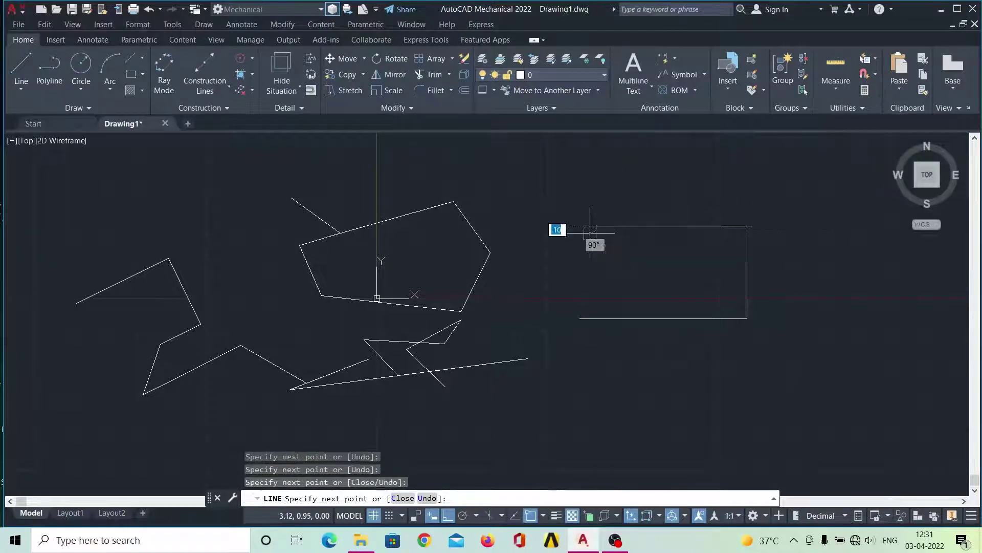
{"action": "left_click", "coordinate": [590, 286]}
- Add the raised notch and lower inner edge, undoing one stray segment
{"action": "left_click", "coordinate": [648, 286]}
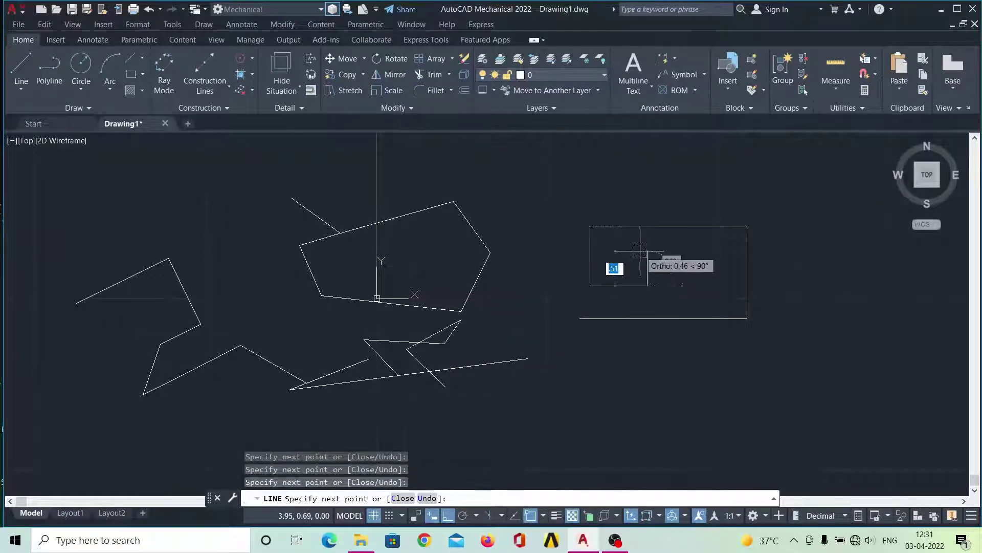
{"action": "left_click", "coordinate": [648, 249]}
{"action": "left_click", "coordinate": [682, 251]}
{"action": "left_click", "coordinate": [682, 286]}
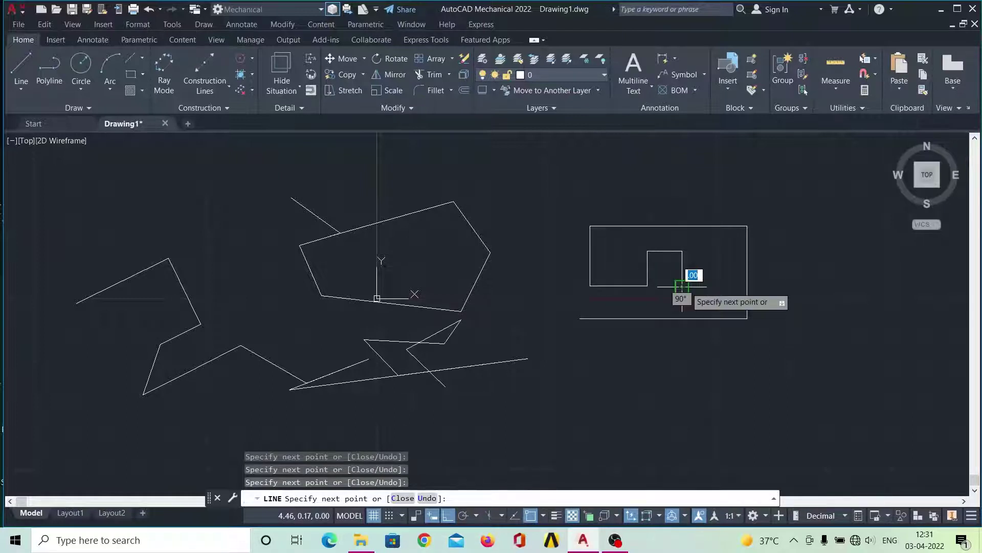
{"action": "left_click", "coordinate": [682, 286]}
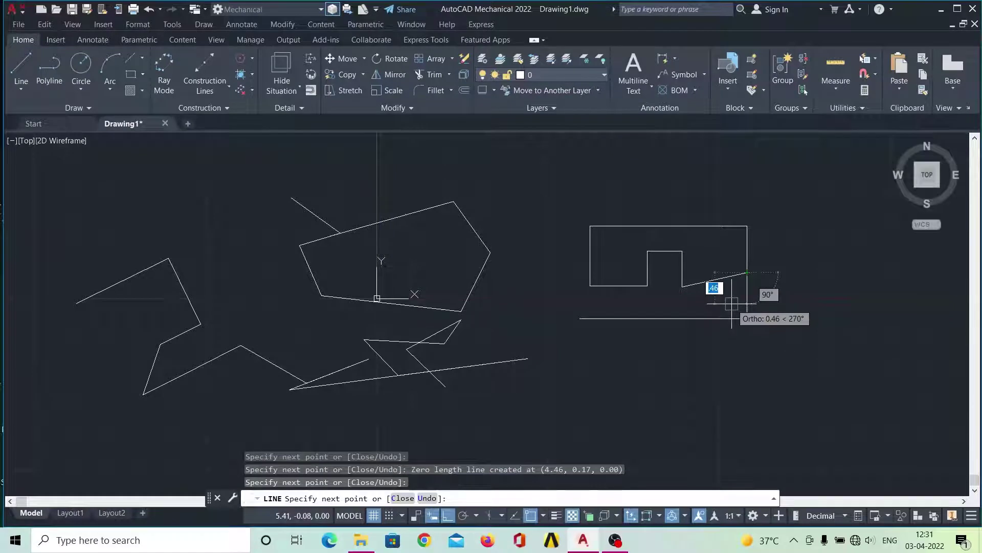
{"action": "key", "text": "ctrl+z"}
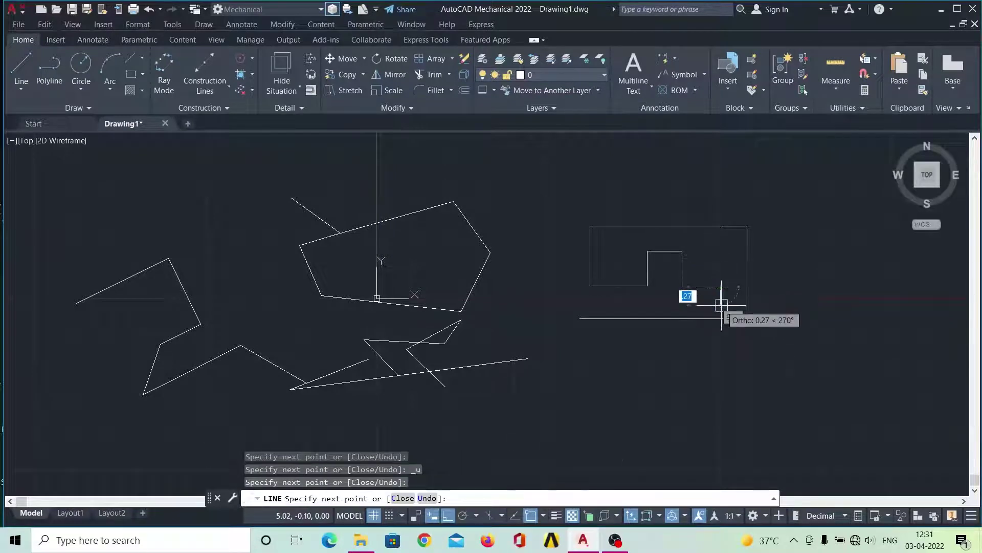
{"action": "left_click", "coordinate": [721, 305]}
{"action": "left_click", "coordinate": [646, 305]}
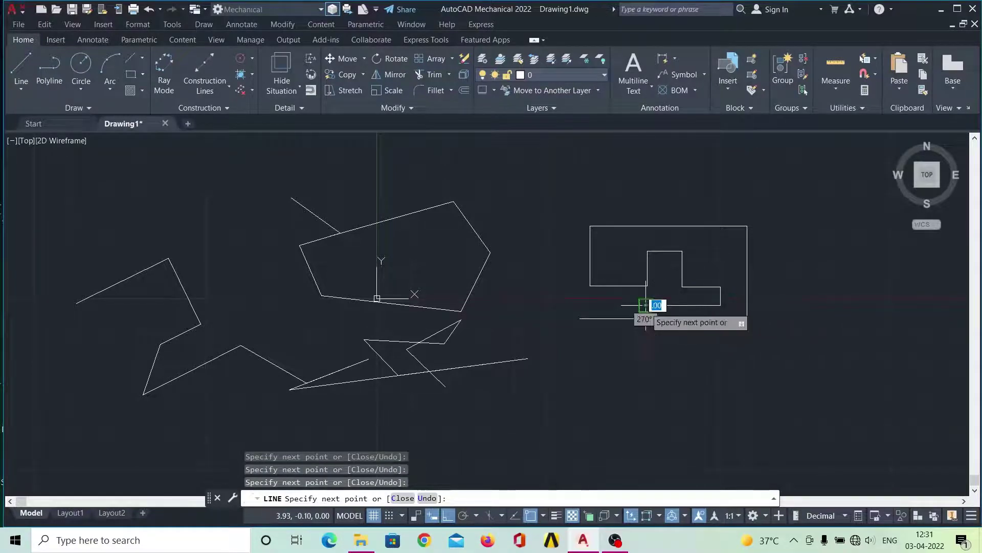
{"action": "left_click", "coordinate": [606, 306]}
{"action": "key", "text": "Escape"}
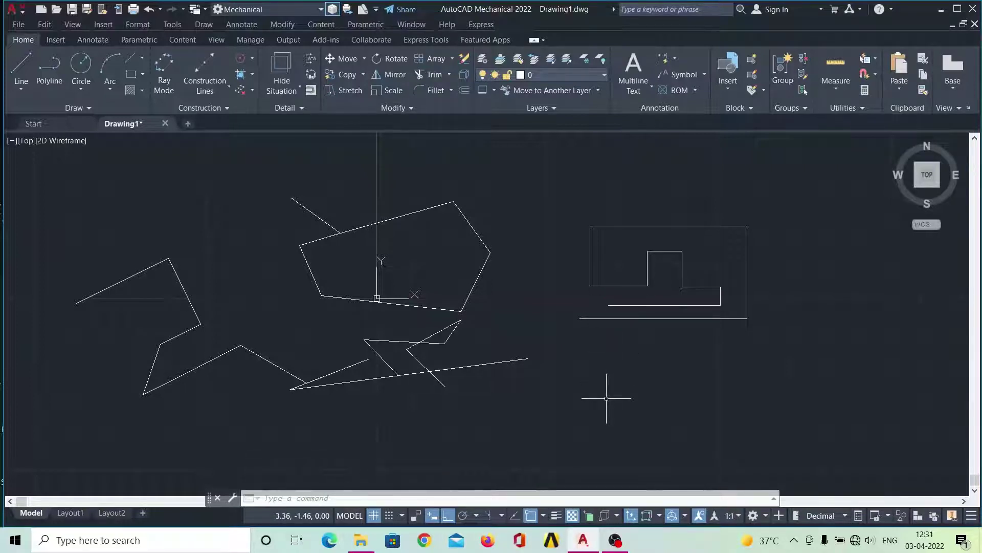
- Start a square at a picked corner with a 10-long bottom edge
{"action": "type", "text": "l"}
{"action": "key", "text": "Return"}
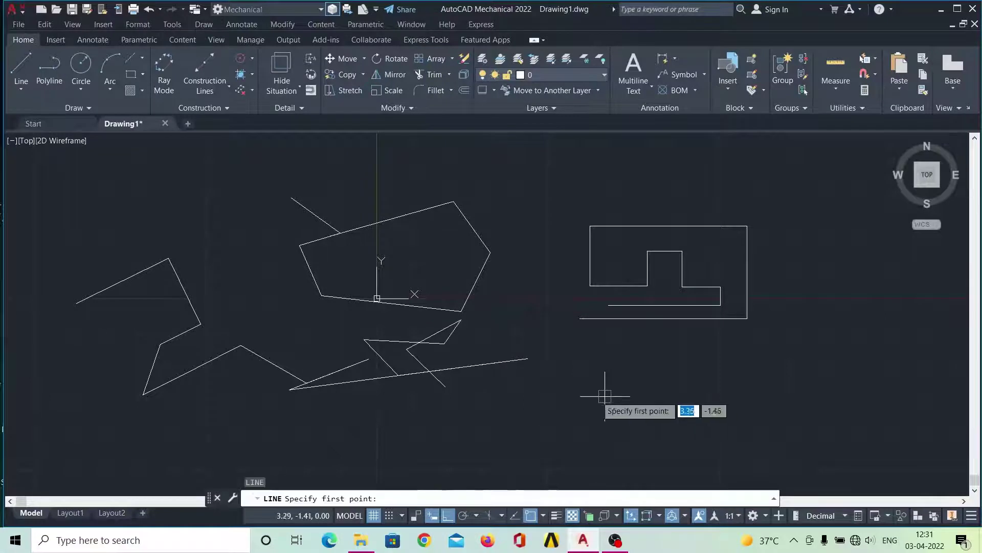
{"action": "left_click", "coordinate": [553, 402]}
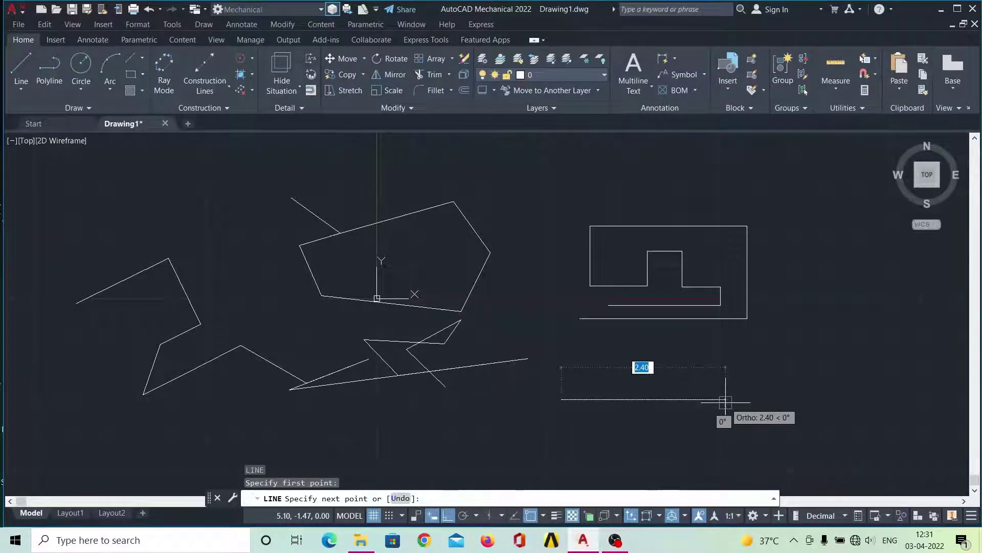
{"action": "type", "text": "10"}
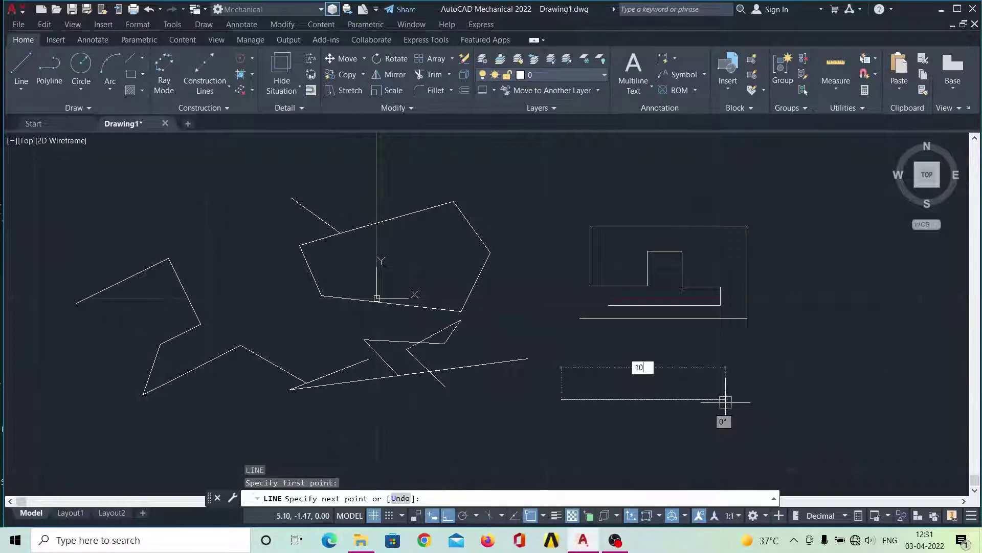
{"action": "key", "text": "Return"}
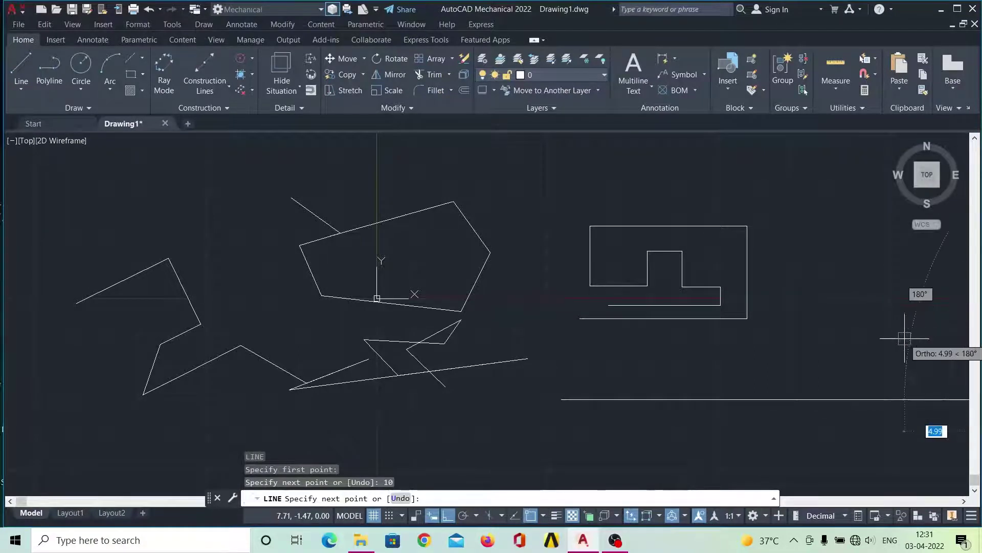
{"action": "left_click", "coordinate": [929, 175]}
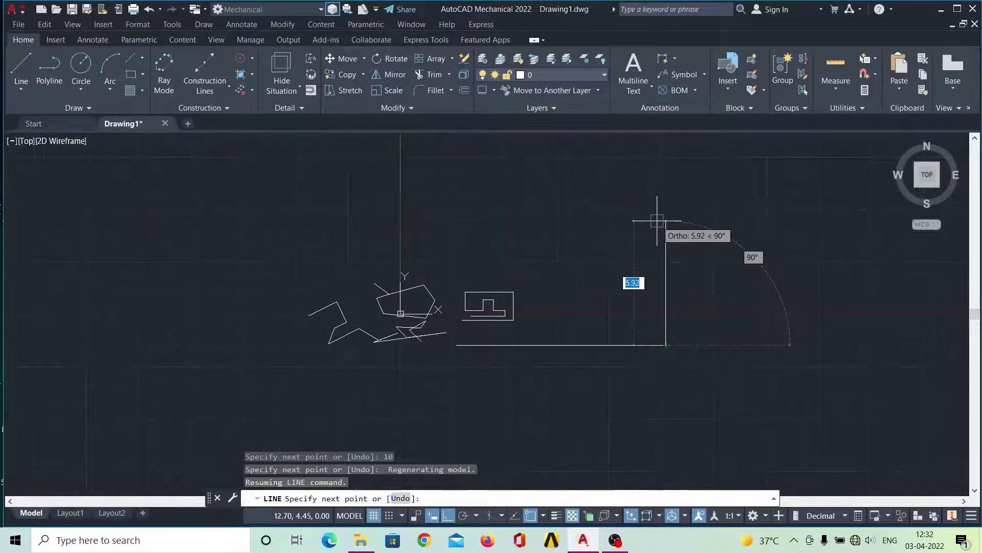
- Draw the square's right, top and left sides, each 10 long
{"action": "type", "text": "10"}
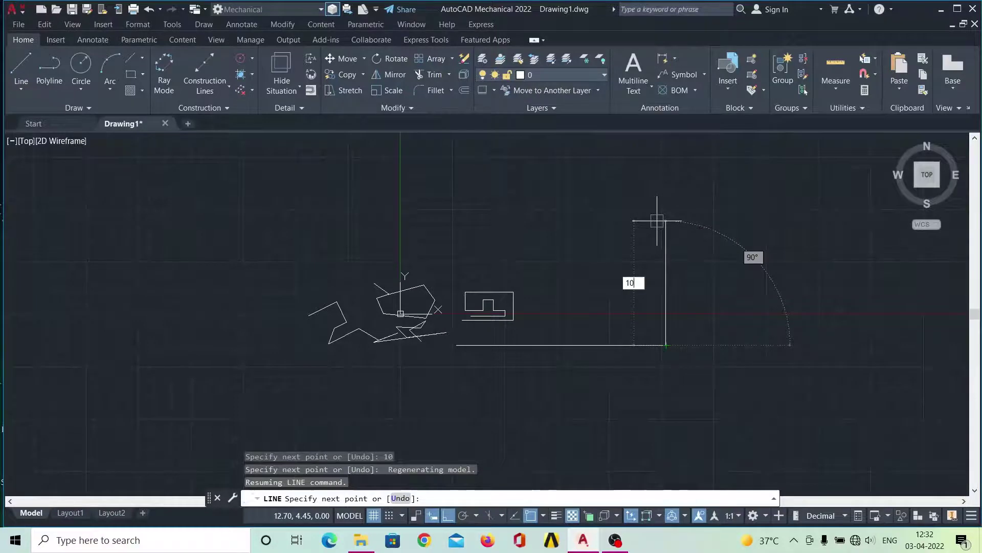
{"action": "key", "text": "Return"}
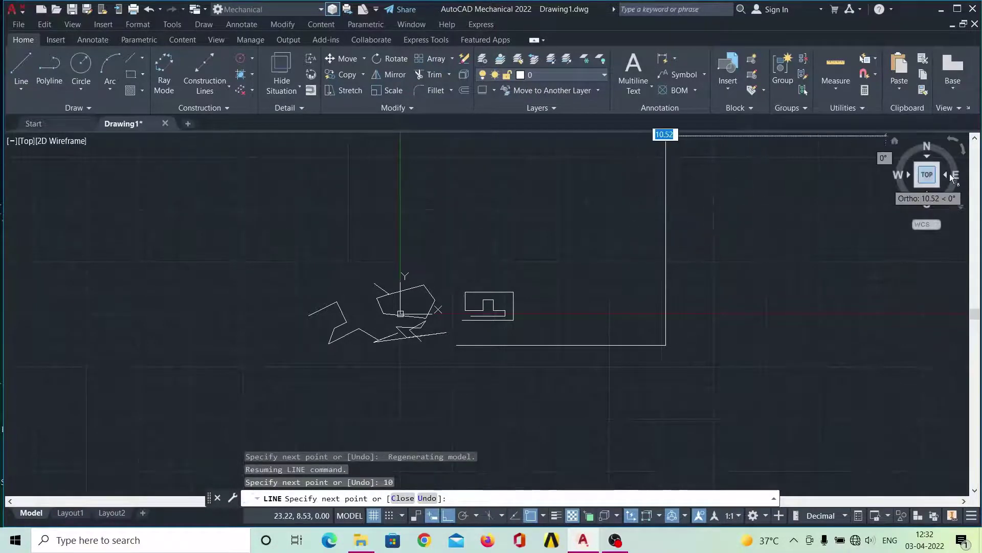
{"action": "left_click", "coordinate": [926, 181]}
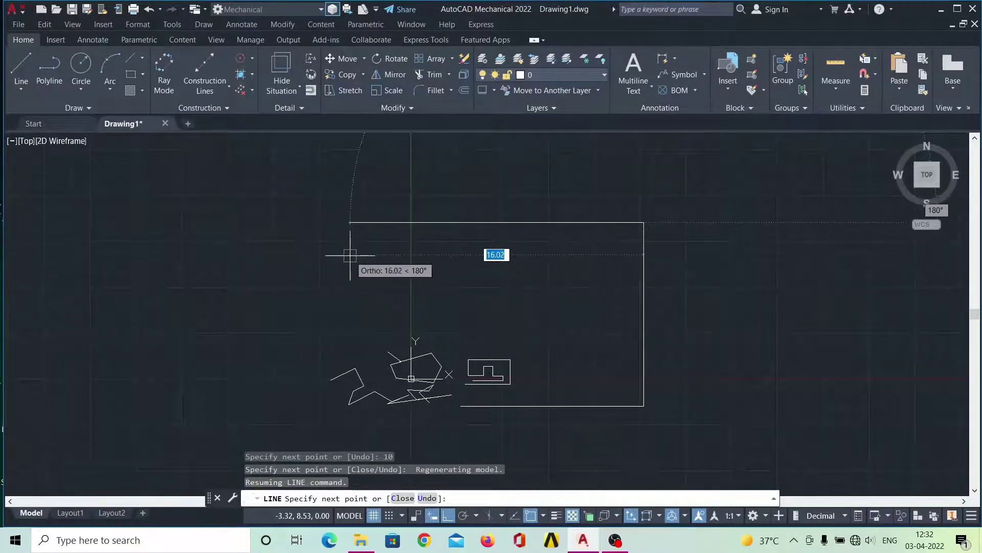
{"action": "type", "text": "10"}
{"action": "key", "text": "Return"}
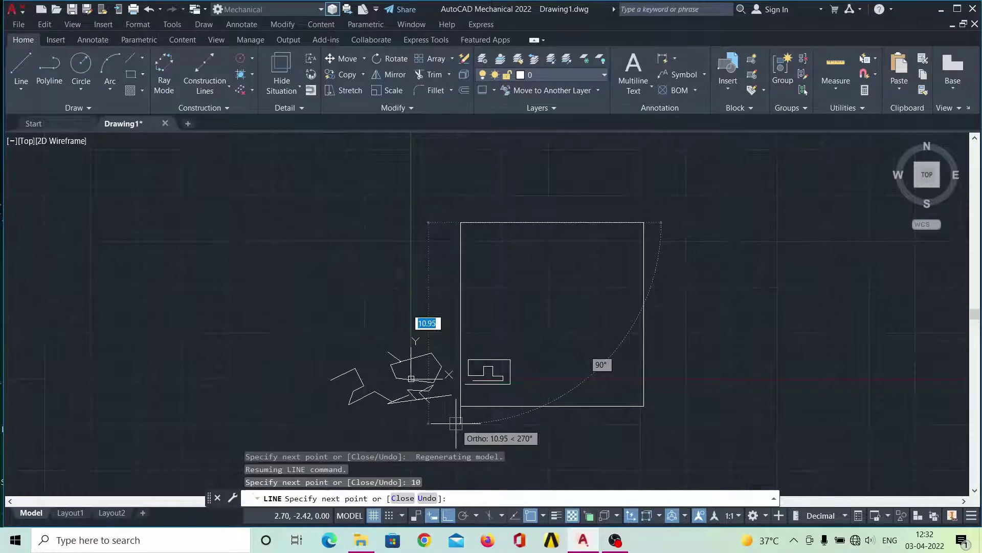
{"action": "type", "text": "10"}
{"action": "key", "text": "Return"}
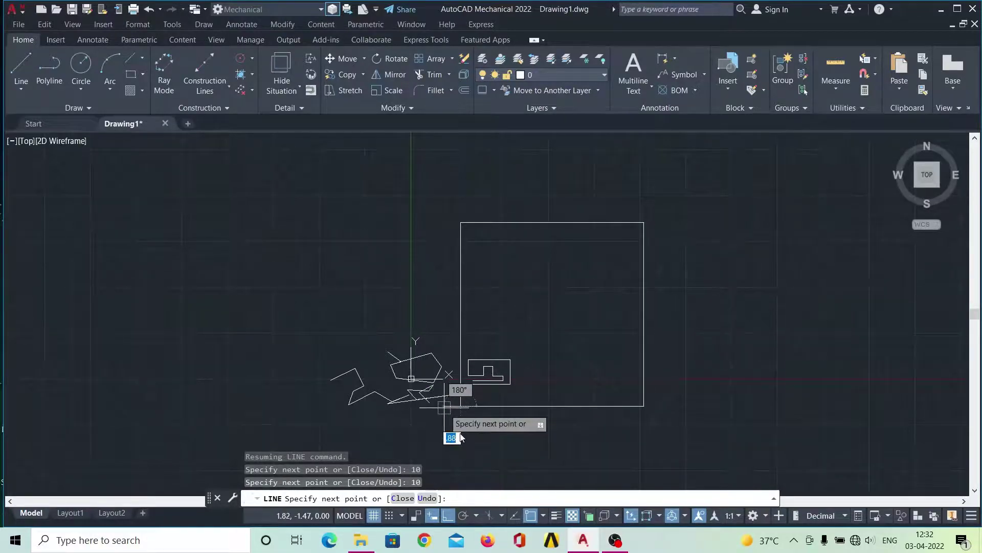
{"action": "key", "text": "Return"}
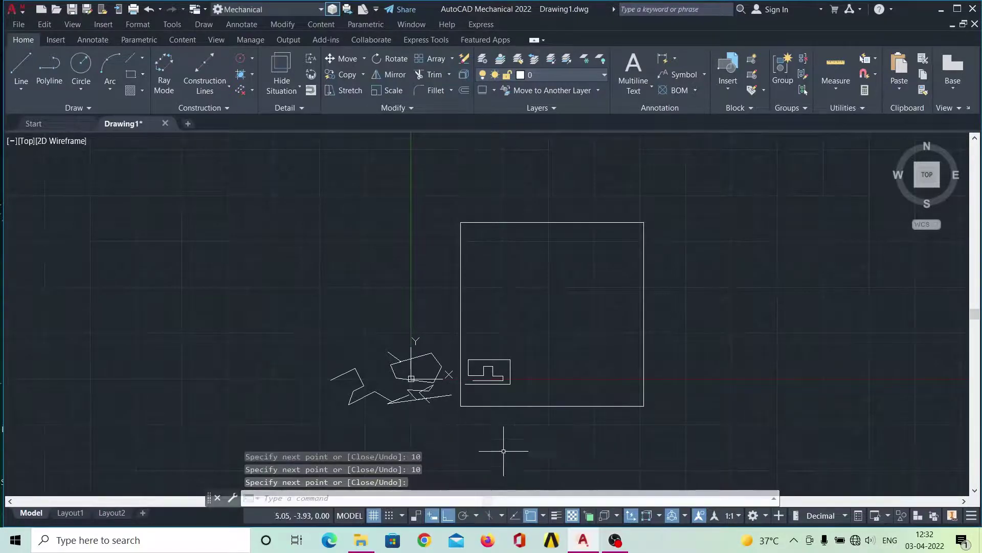
{"action": "scroll", "coordinate": [620, 304], "scroll_direction": "down", "scroll_amount": 2}
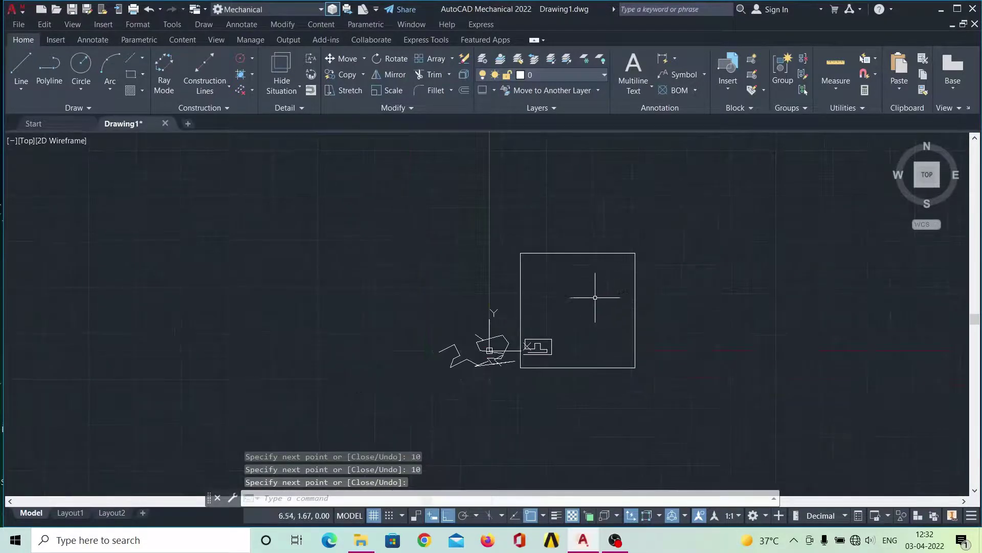
{"action": "scroll", "coordinate": [595, 297], "scroll_direction": "up", "scroll_amount": 2}
{"action": "scroll", "coordinate": [568, 360], "scroll_direction": "up", "scroll_amount": 4}
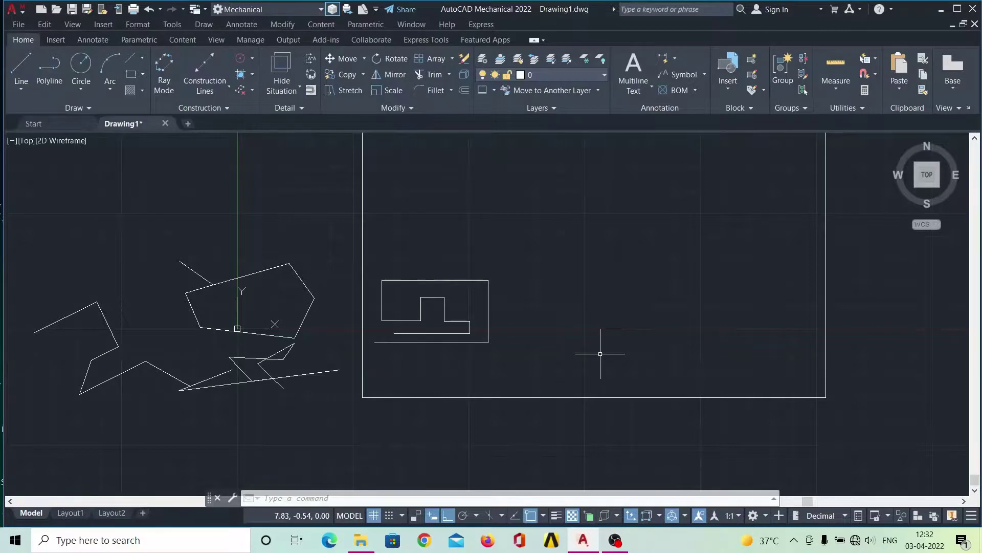
{"action": "scroll", "coordinate": [600, 354], "scroll_direction": "down", "scroll_amount": 2}
{"action": "scroll", "coordinate": [599, 348], "scroll_direction": "down", "scroll_amount": 2}
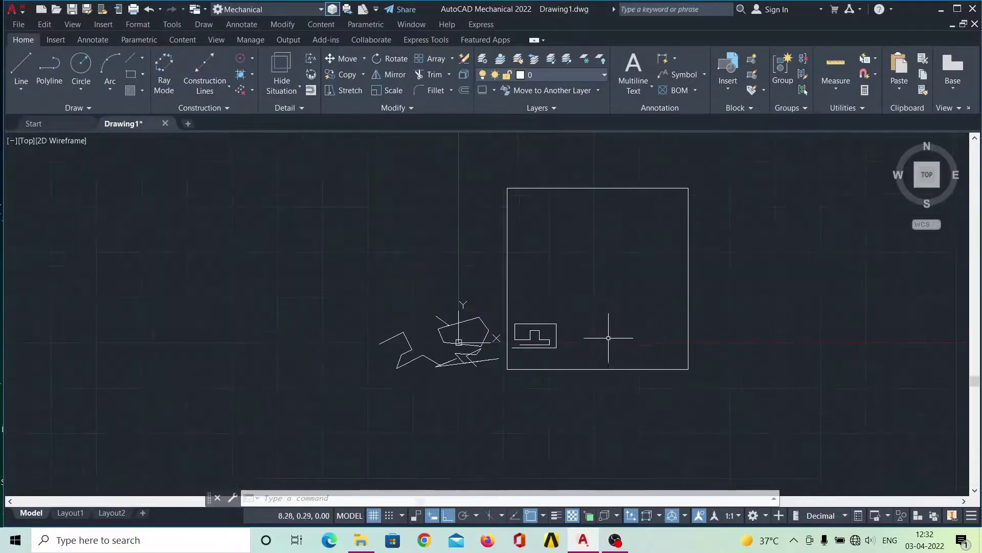